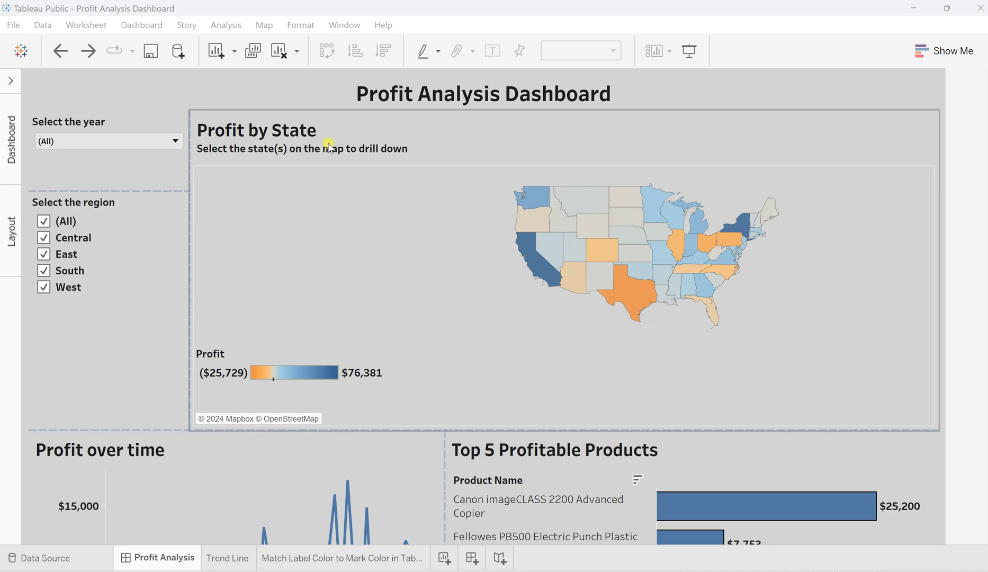
Scroll through the Profit Analysis dashboard to review its map, trend chart and top 5 products
scroll(197, 276, "down", 4)
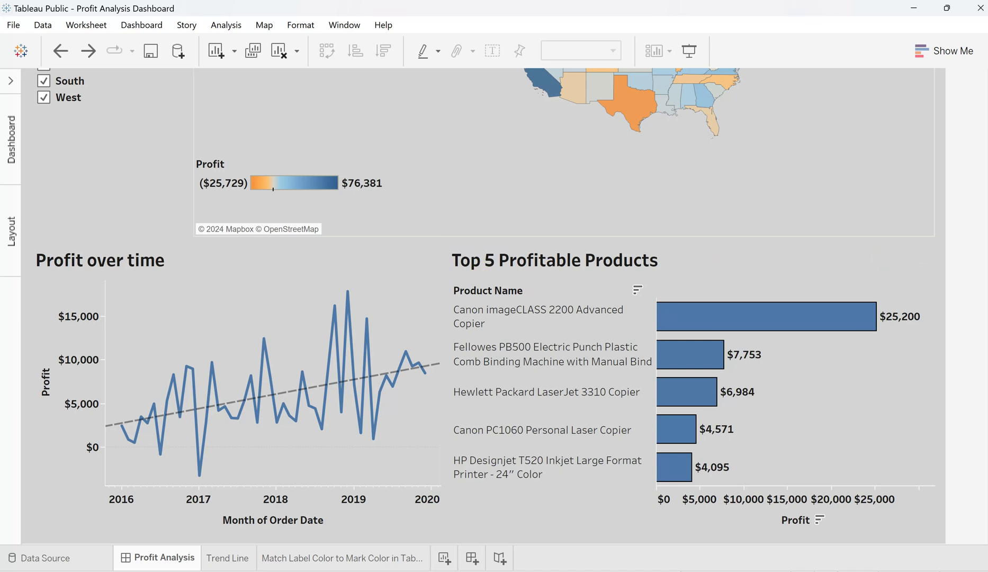
scroll(483, 306, "up", 4)
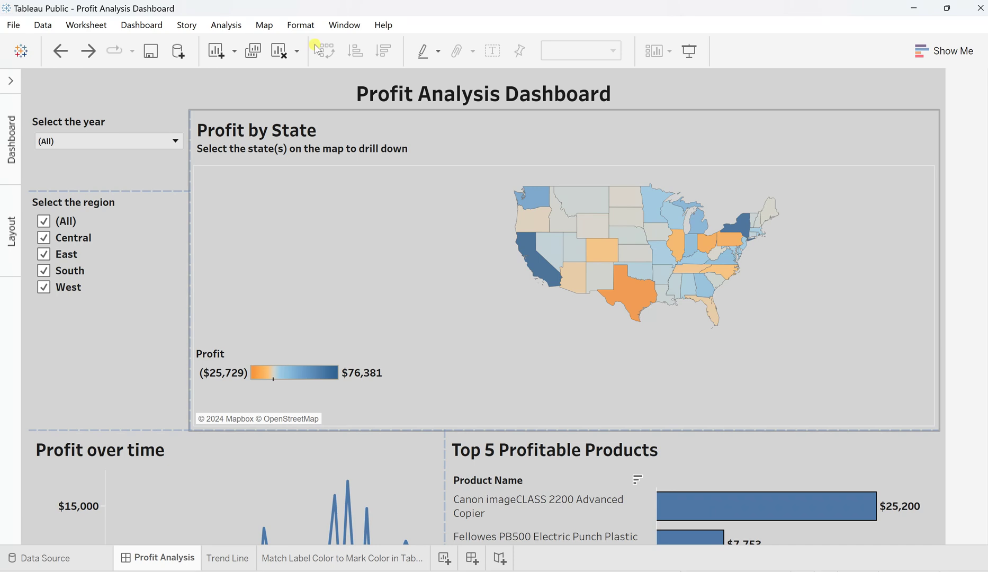
left_click(10, 81)
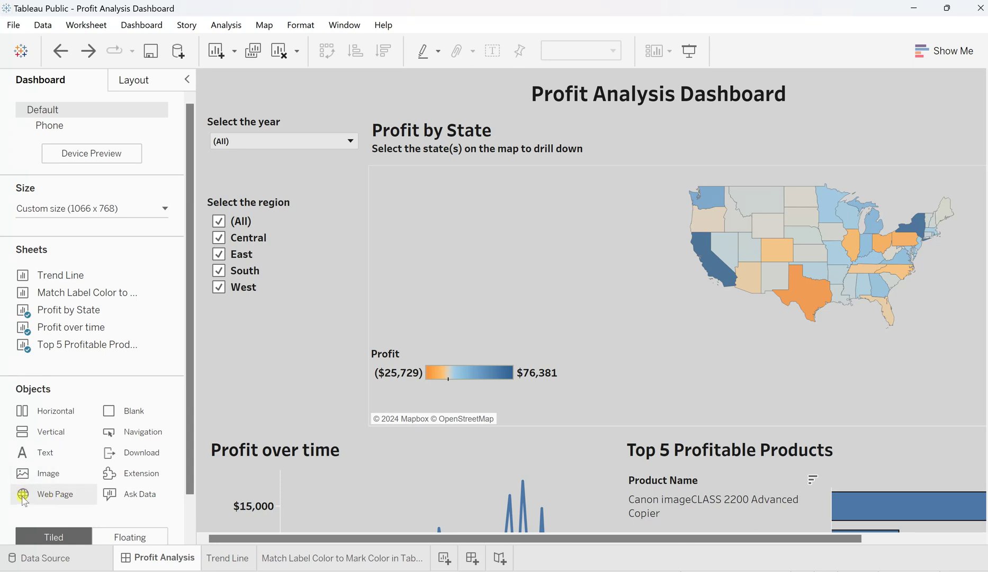
mouse_move(23, 498)
left_mouse_down()
mouse_move(121, 491)
mouse_move(355, 342)
mouse_move(669, 244)
mouse_move(765, 233)
mouse_move(893, 246)
left_mouse_up()
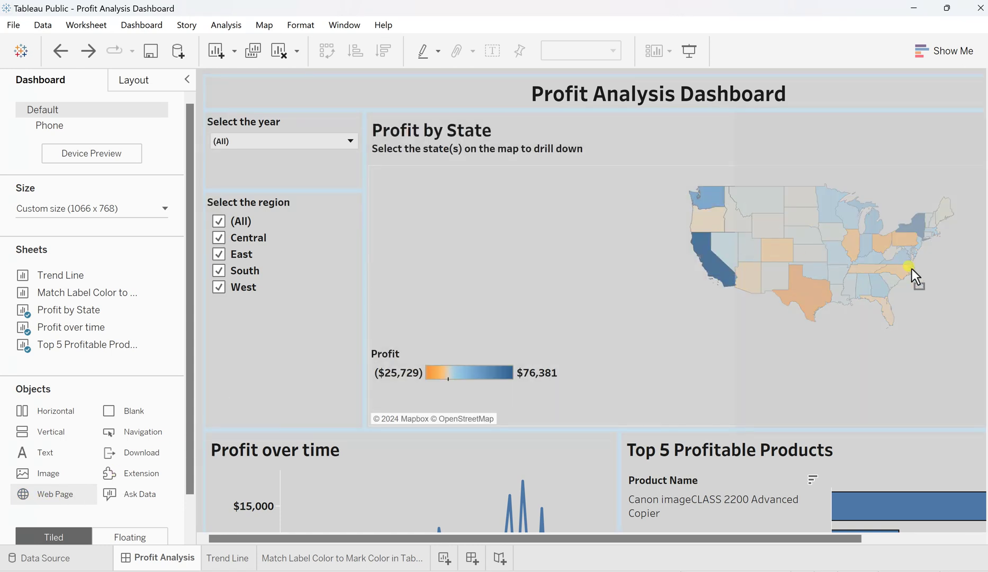
left_click_drag(912, 269, 911, 269)
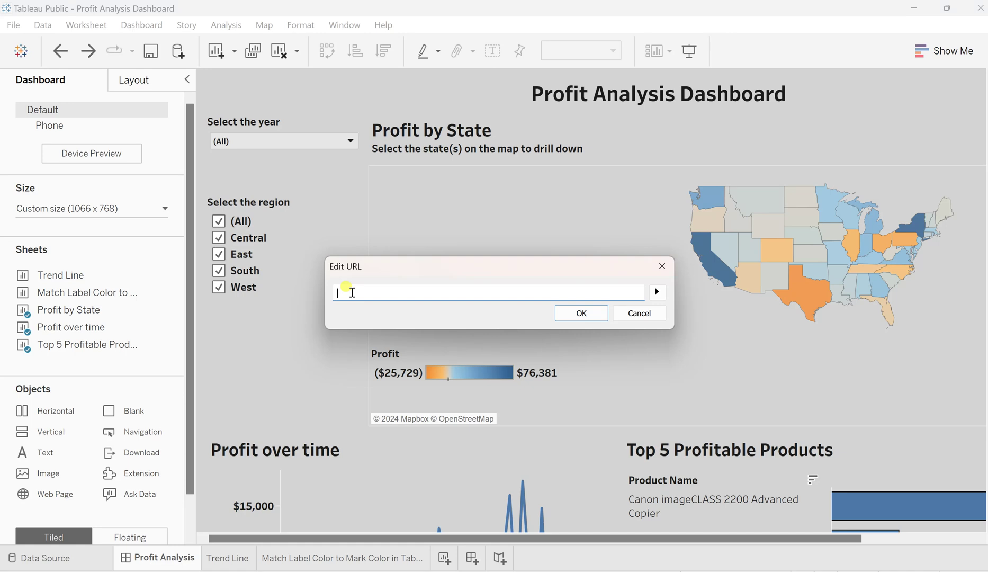
type("https://en.wikipedia.org/wiki/")
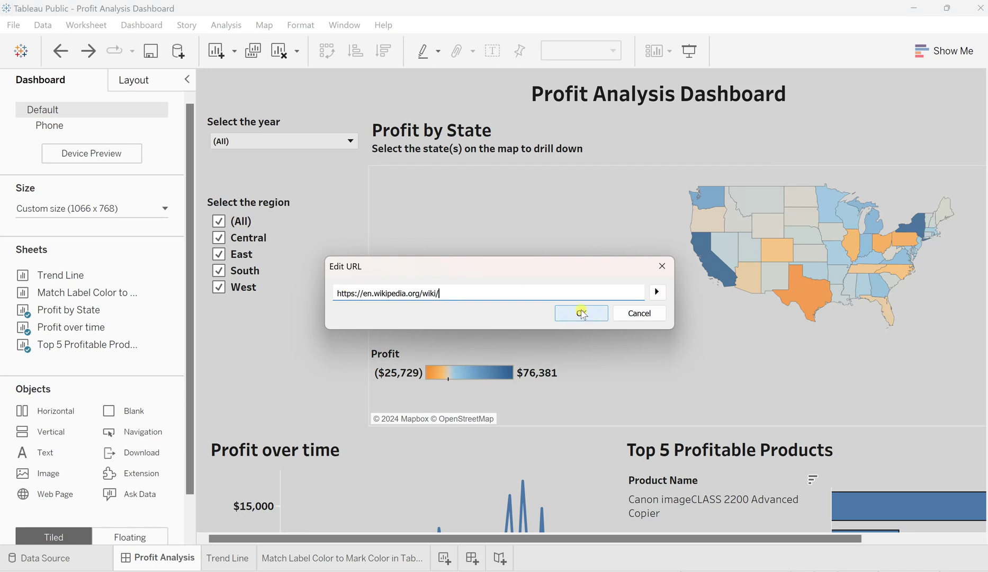
left_click(657, 291)
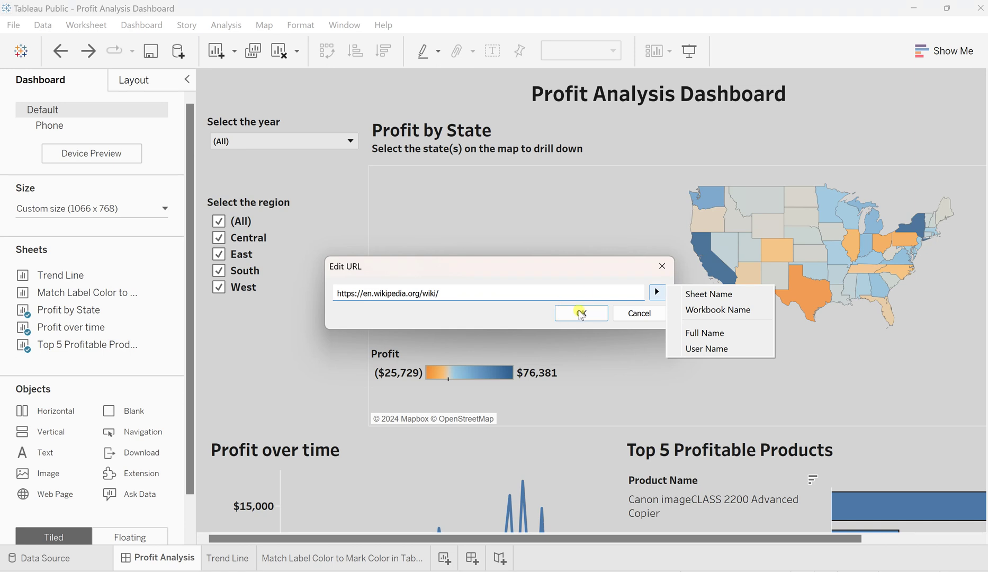
left_click(485, 292)
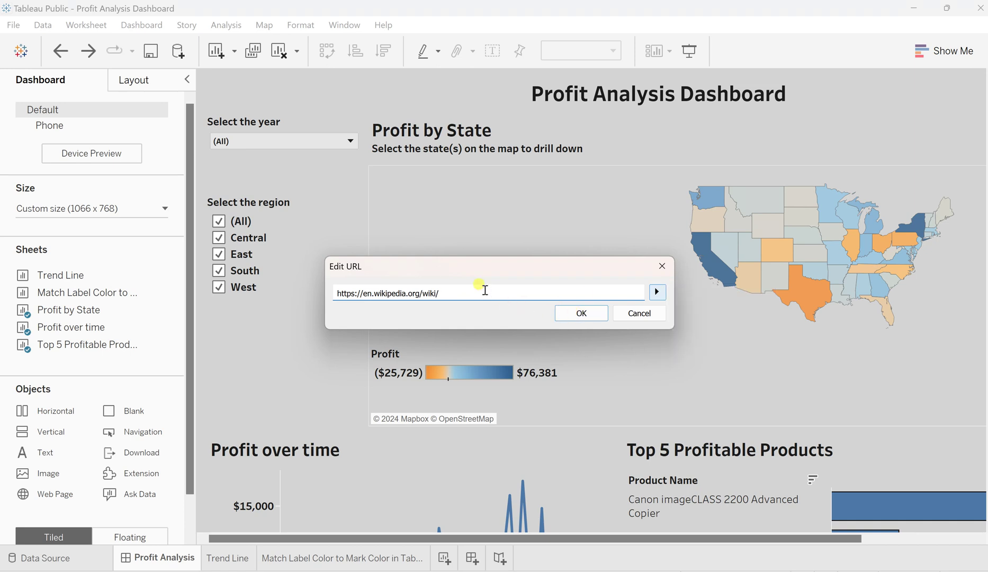
left_click(567, 312)
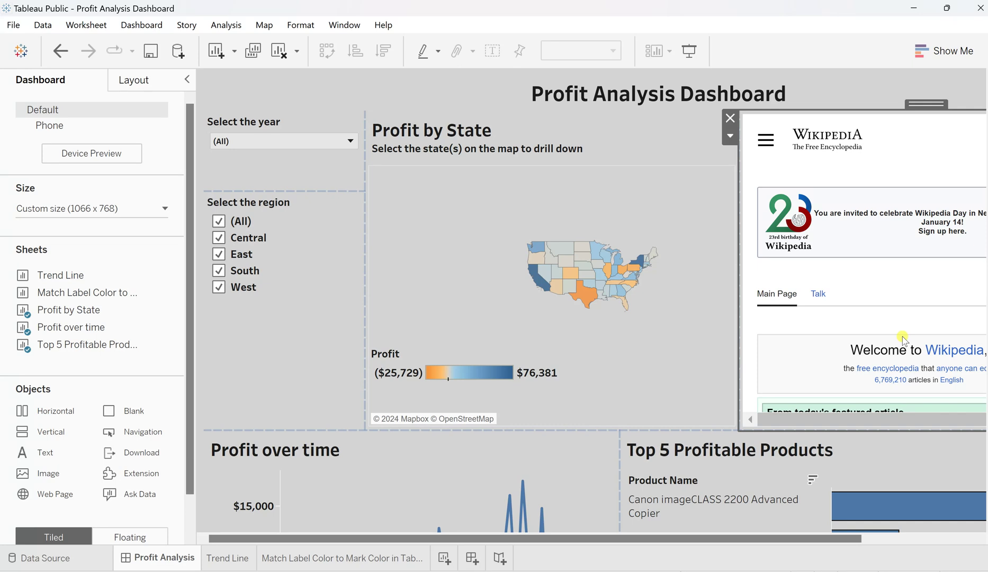
From the Dashboard menu's Actions dialog, begin adding a Go to URL action
left_click(136, 27)
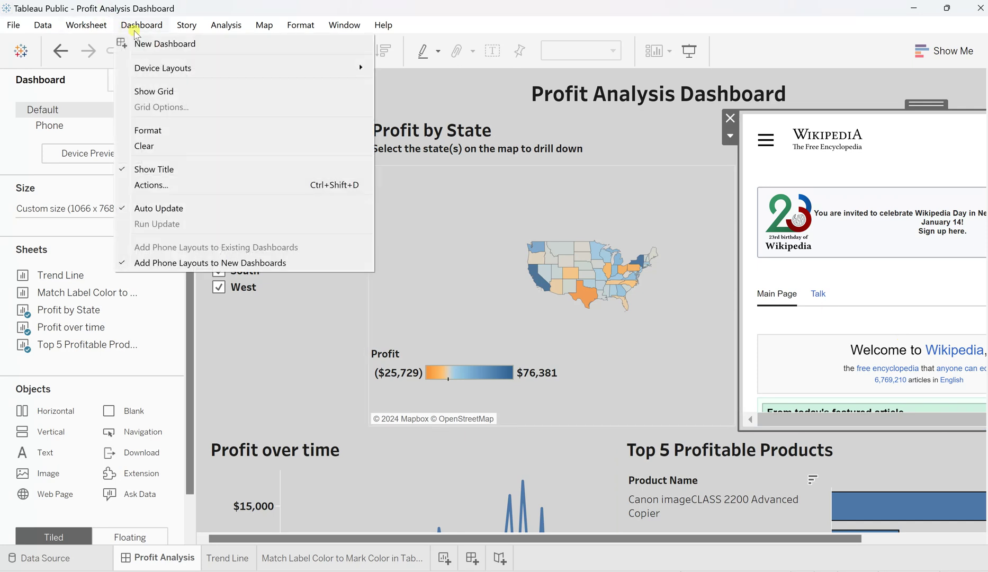
left_click(153, 185)
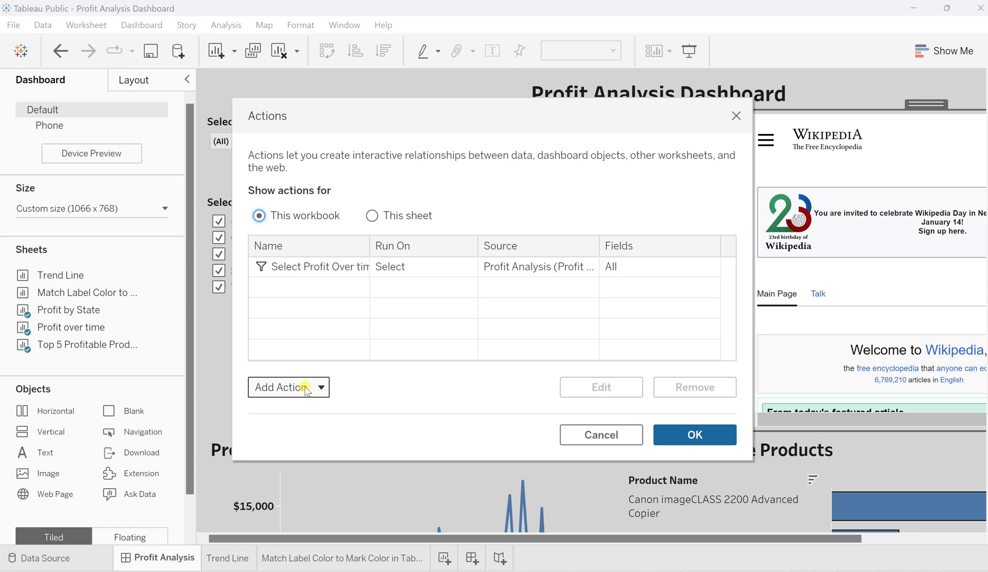
left_click(321, 389)
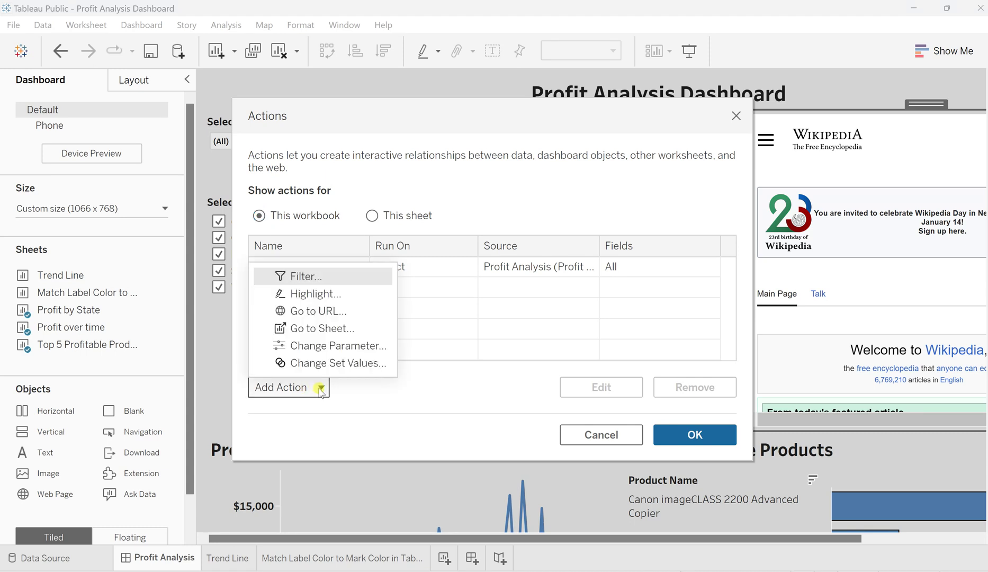
Name the URL action 'State URL', source it only from Profit by State, targeting the Web Page object
left_click(316, 311)
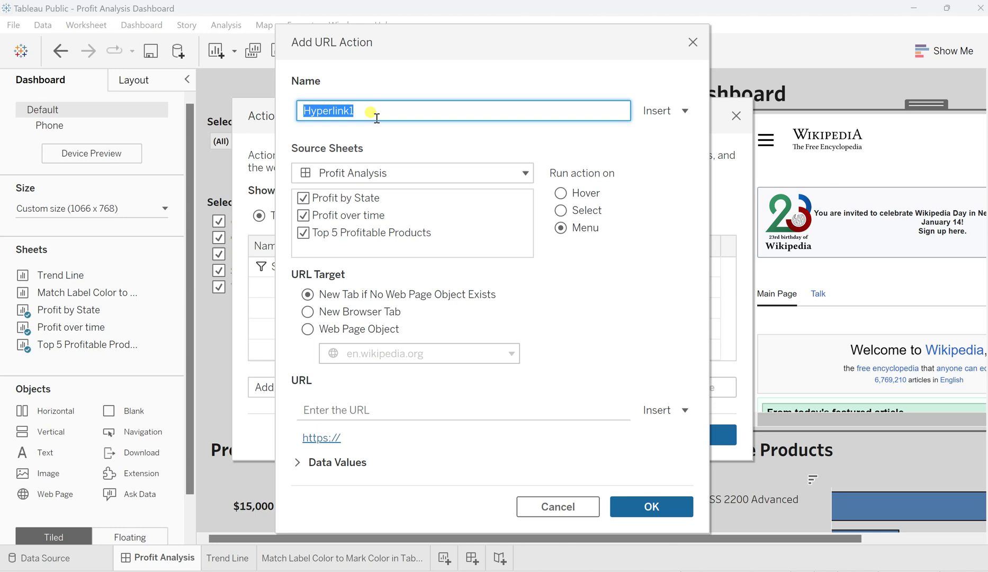
type("S")
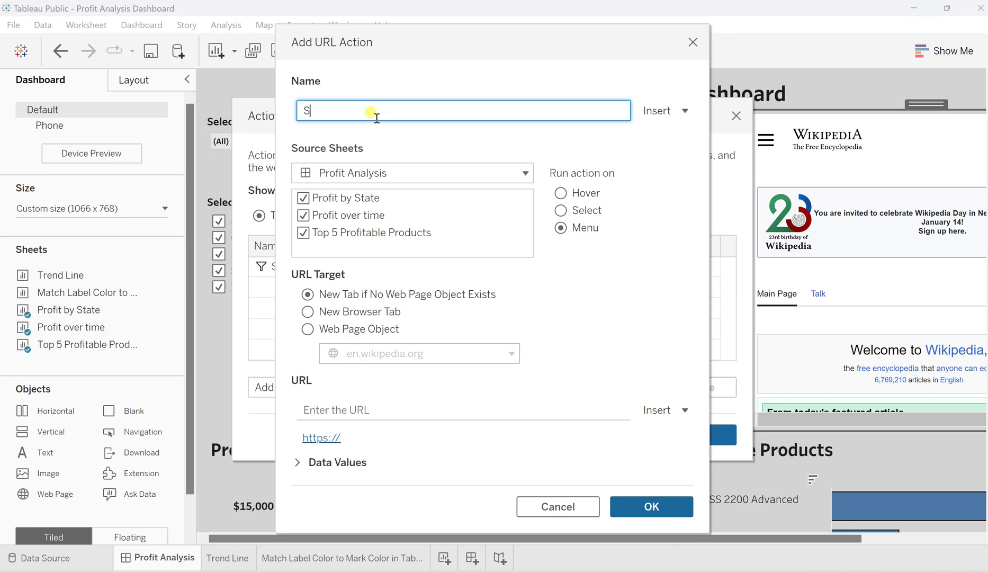
type("tate URL")
left_click(303, 215)
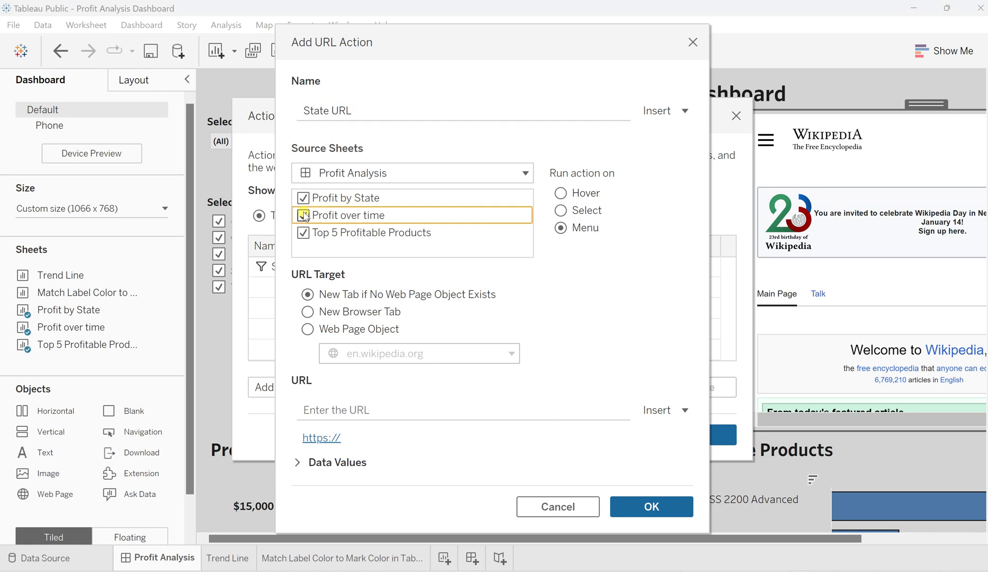
left_click(304, 233)
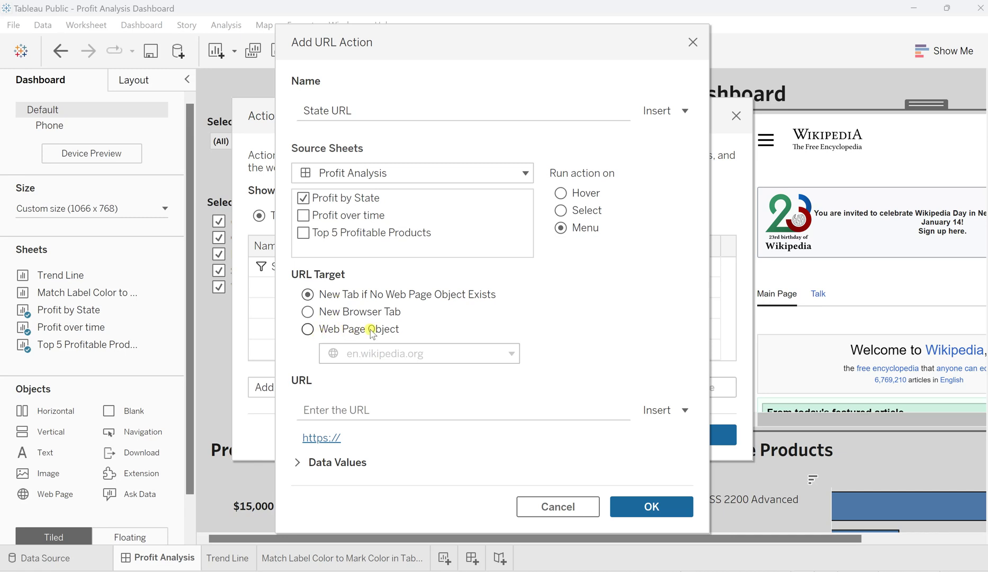
left_click(308, 330)
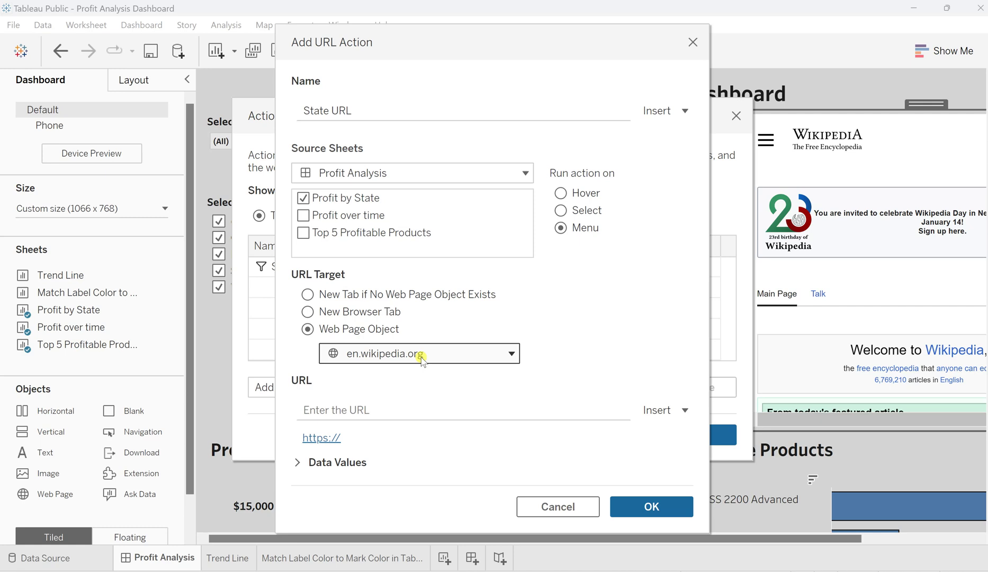
left_click(312, 409)
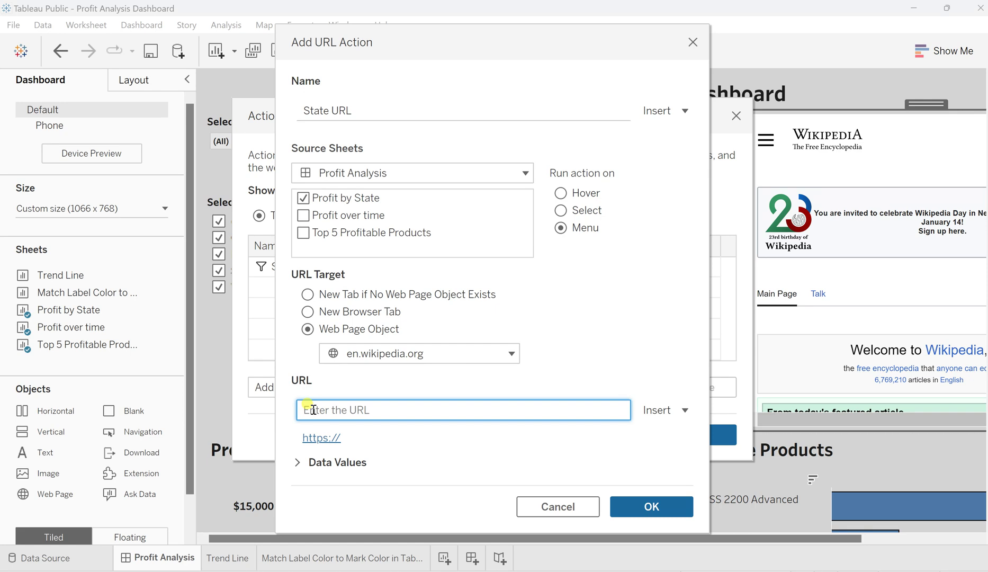
type("https://en.wikipedia.org/wiki/")
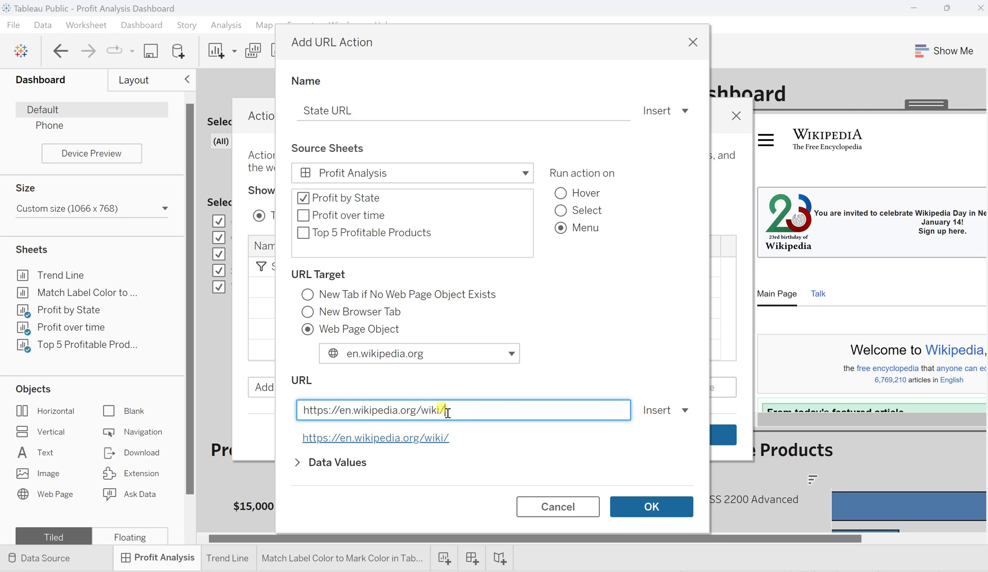
left_click(685, 411)
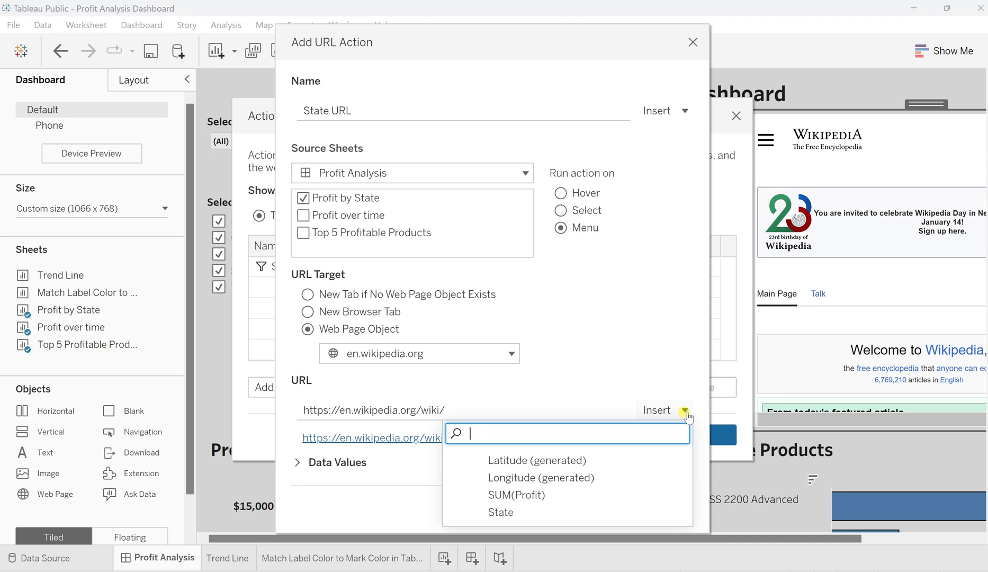
left_click(501, 512)
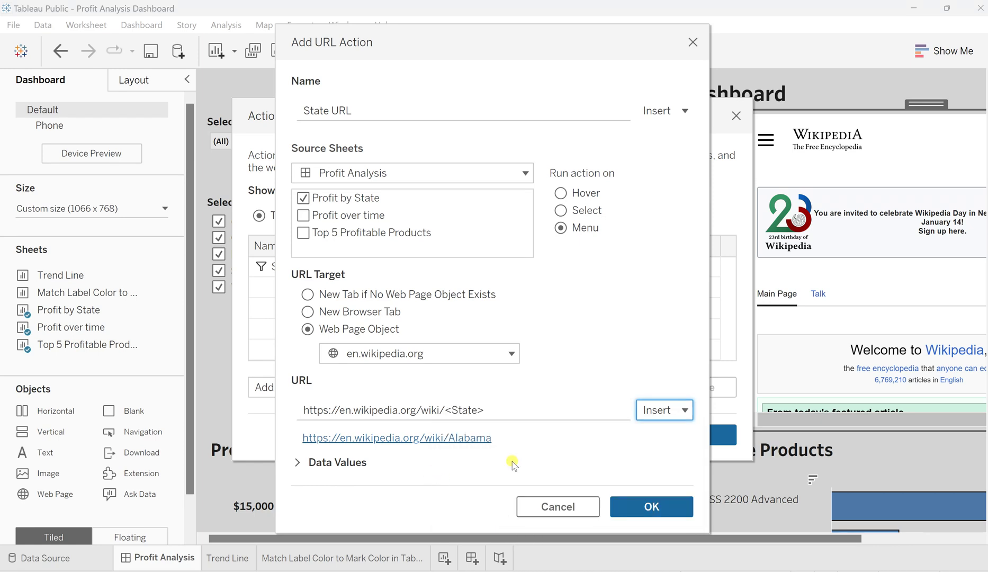
left_click(663, 508)
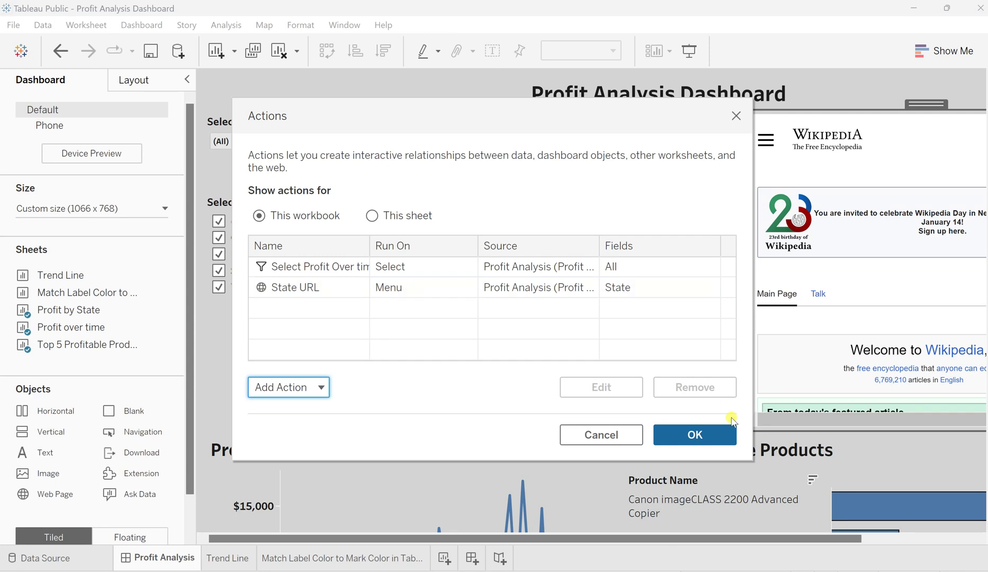
Close Actions, then use Virginia's State URL tooltip link to load its Wikipedia article
left_click(710, 435)
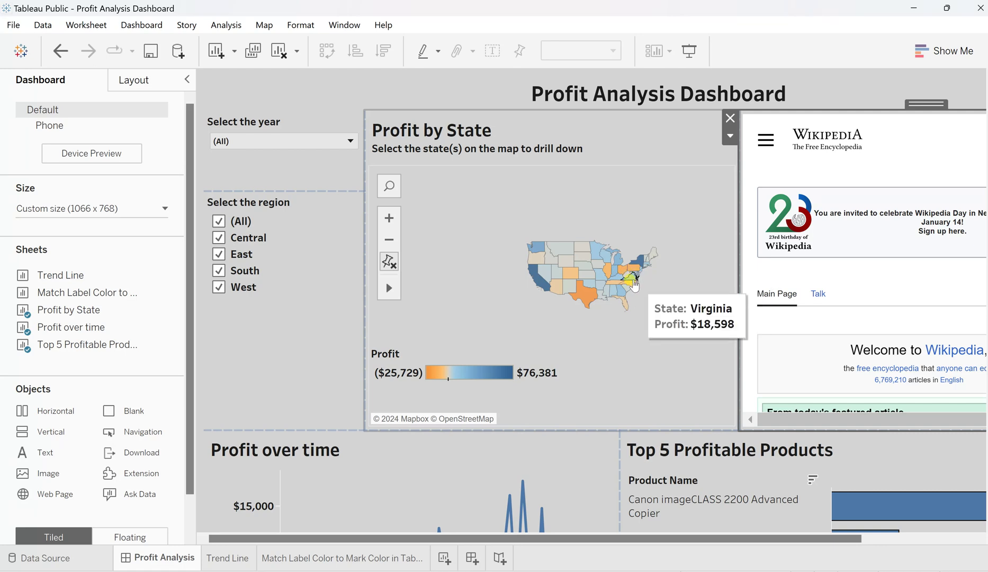
left_click(633, 281)
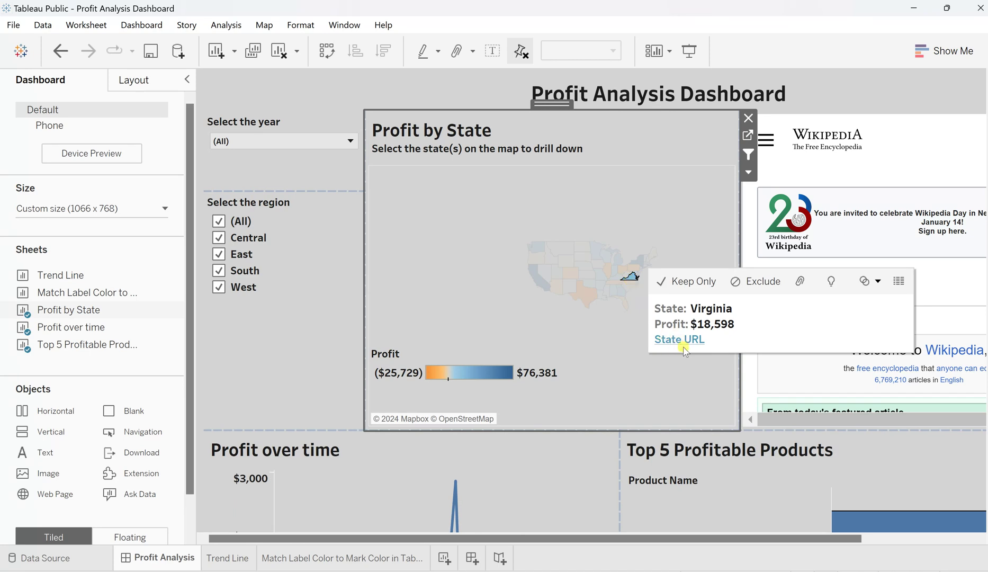
left_click(681, 338)
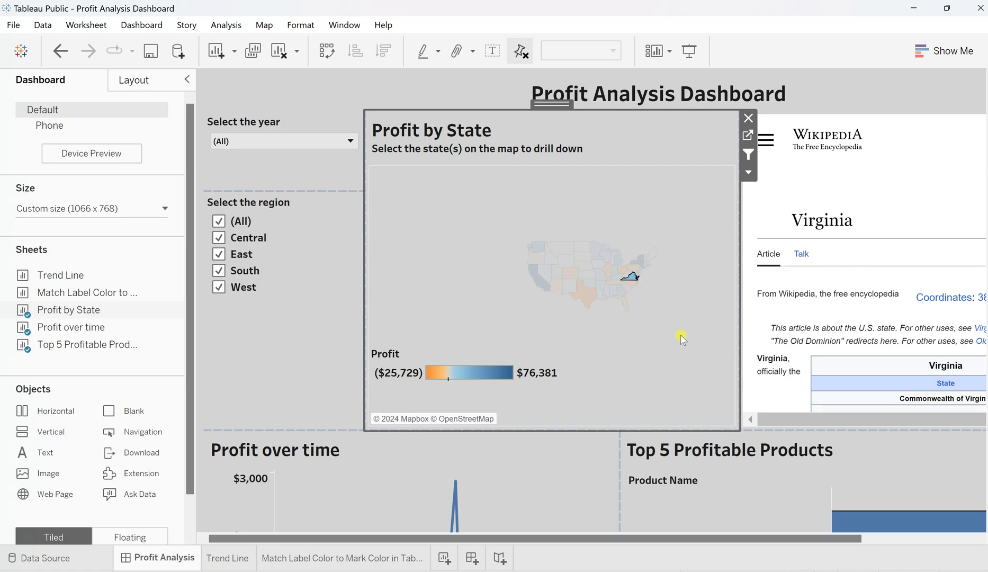
left_click_drag(746, 538, 907, 536)
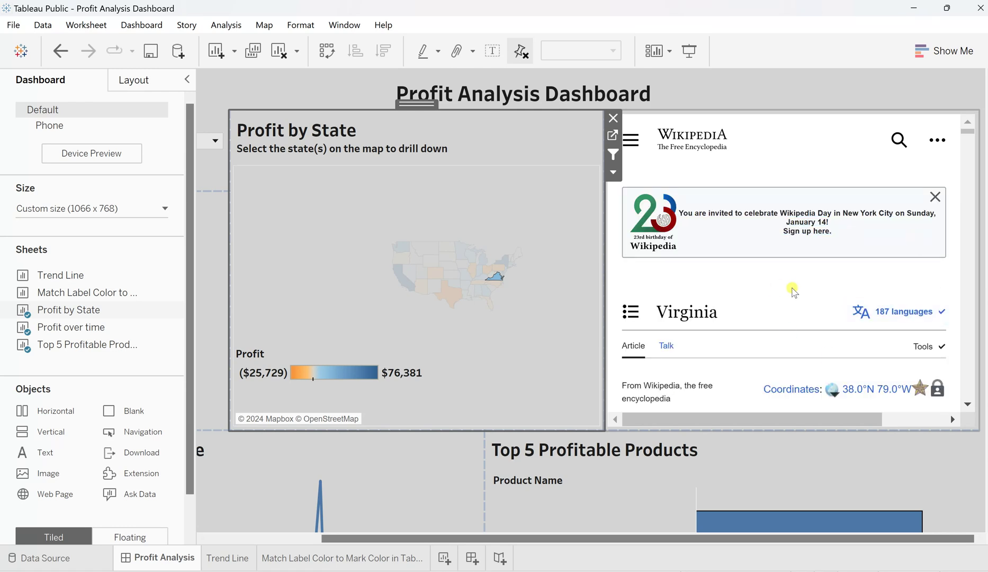
scroll(793, 291, "down", 5)
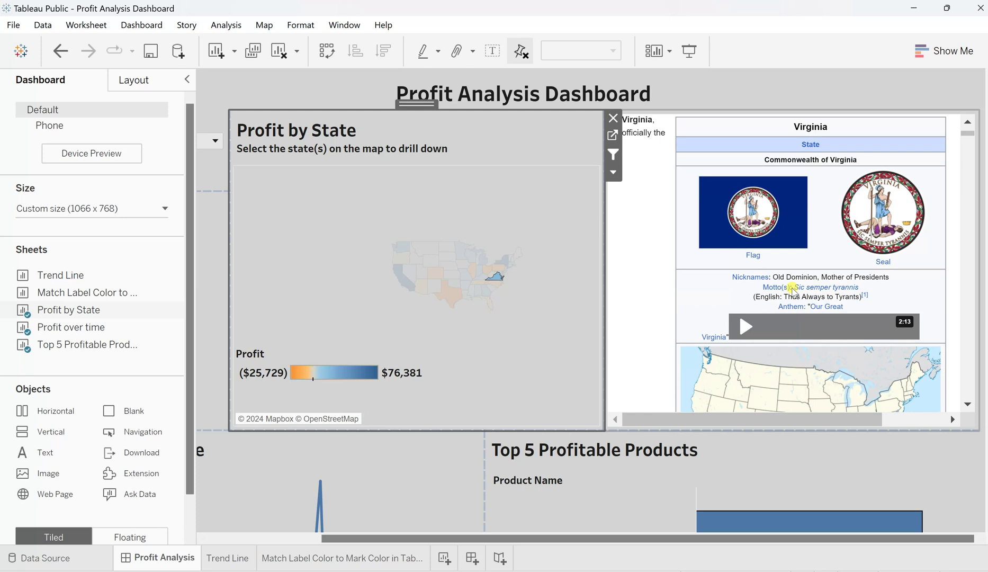
scroll(792, 291, "down", 3)
scroll(792, 291, "up", 10)
scroll(793, 291, "down", 4)
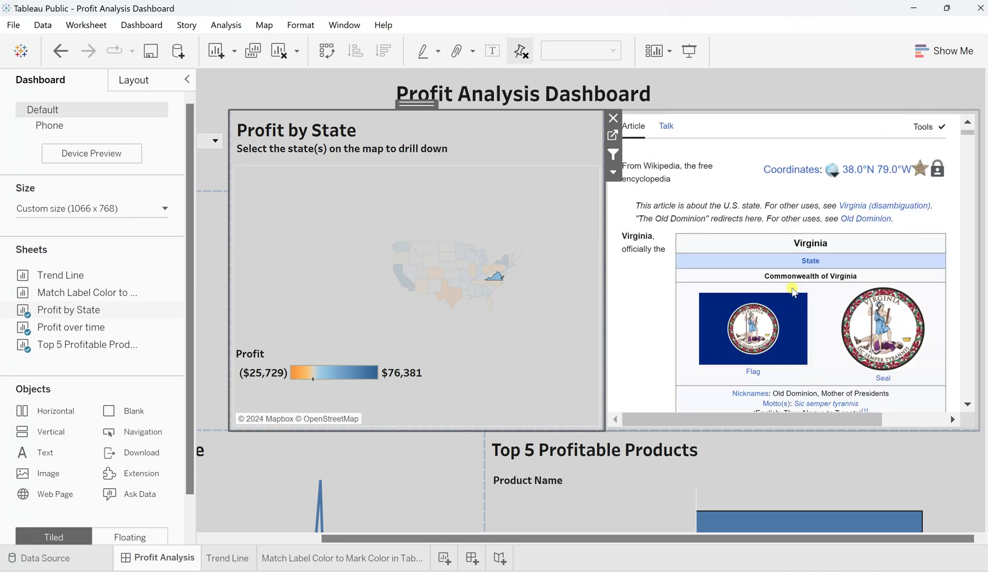
scroll(792, 291, "down", 5)
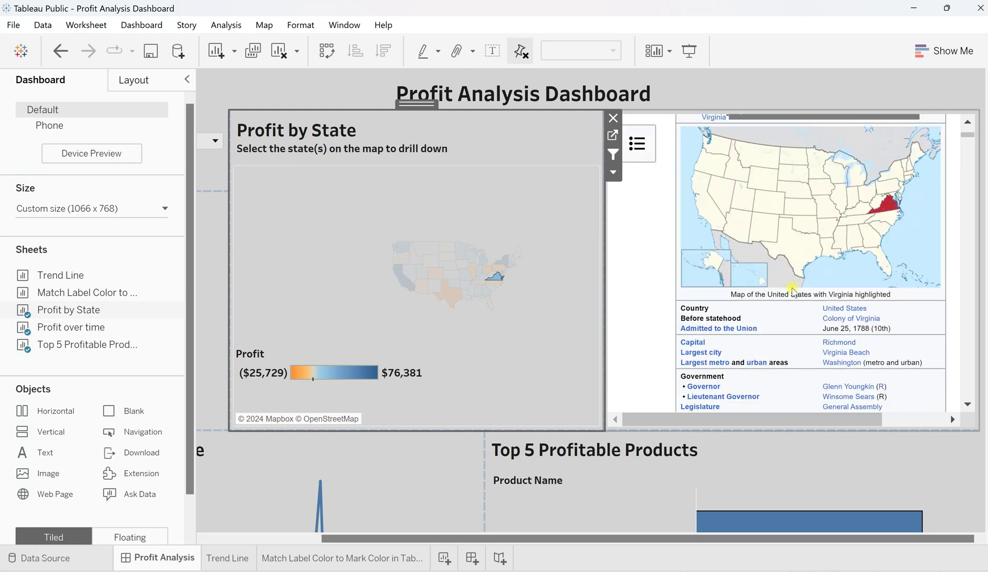